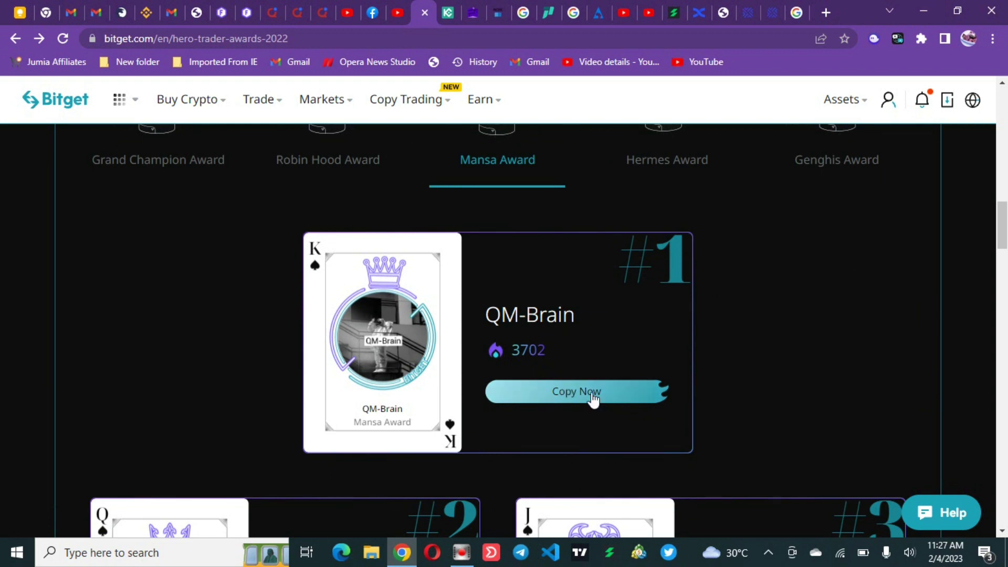
Display the Hermes Award and look at its top-ranked trader.
{"action": "scroll", "coordinate": [559, 315], "scroll_direction": "up", "scroll_amount": 5}
{"action": "scroll", "coordinate": [607, 297], "scroll_direction": "down", "scroll_amount": 2}
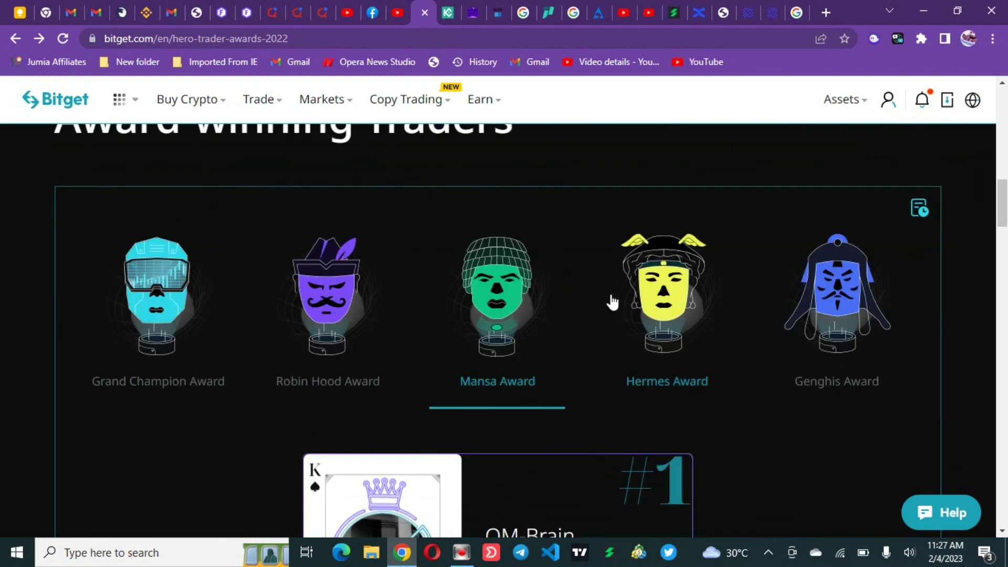
{"action": "left_click", "coordinate": [667, 292]}
{"action": "scroll", "coordinate": [673, 287], "scroll_direction": "down", "scroll_amount": 3}
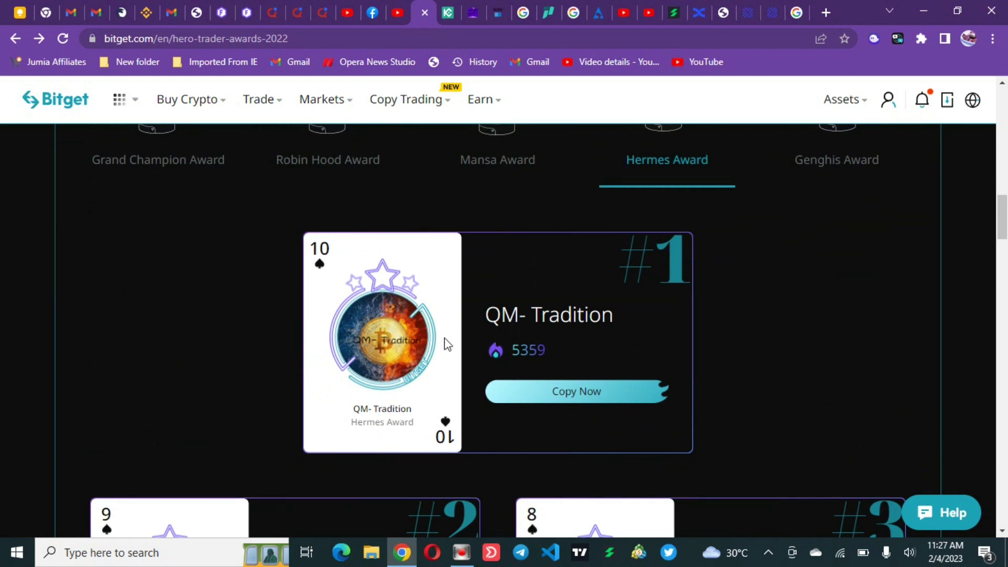
Display the Genghis Award and look through its ranked winning traders.
{"action": "scroll", "coordinate": [621, 324], "scroll_direction": "up", "scroll_amount": 3}
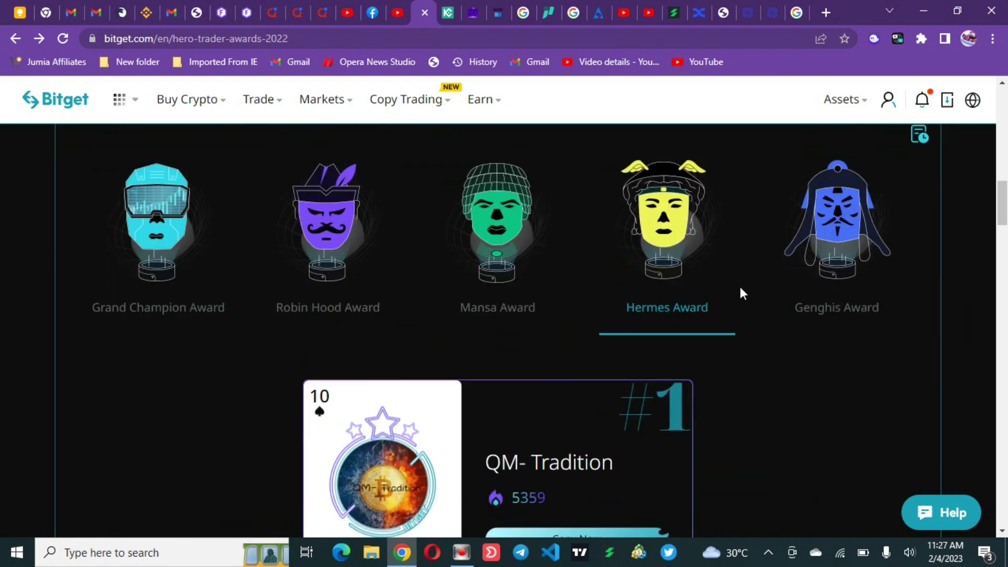
{"action": "left_click", "coordinate": [869, 310]}
{"action": "scroll", "coordinate": [863, 307], "scroll_direction": "down", "scroll_amount": 3}
{"action": "scroll", "coordinate": [861, 304], "scroll_direction": "down", "scroll_amount": 3}
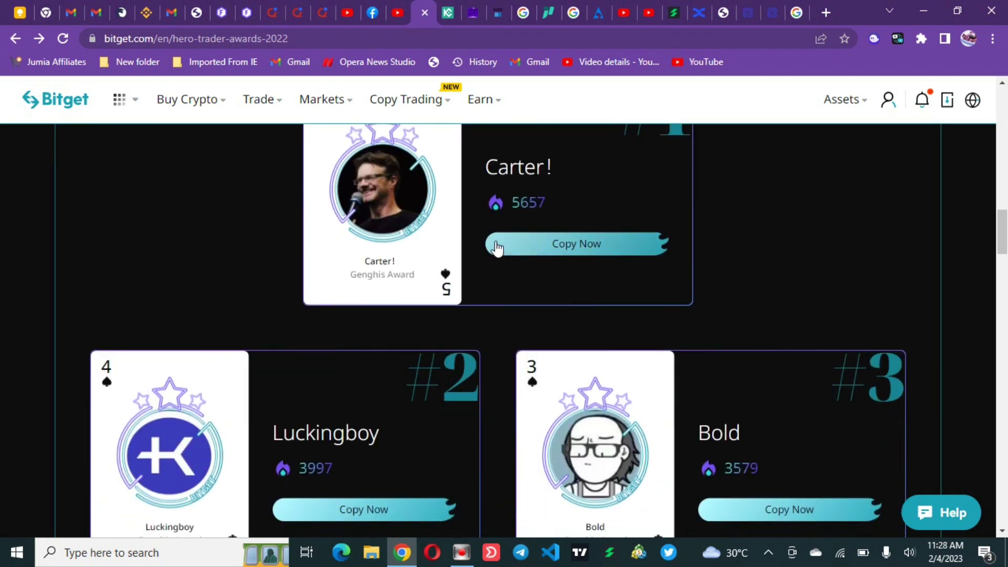
{"action": "scroll", "coordinate": [526, 213], "scroll_direction": "down", "scroll_amount": 3}
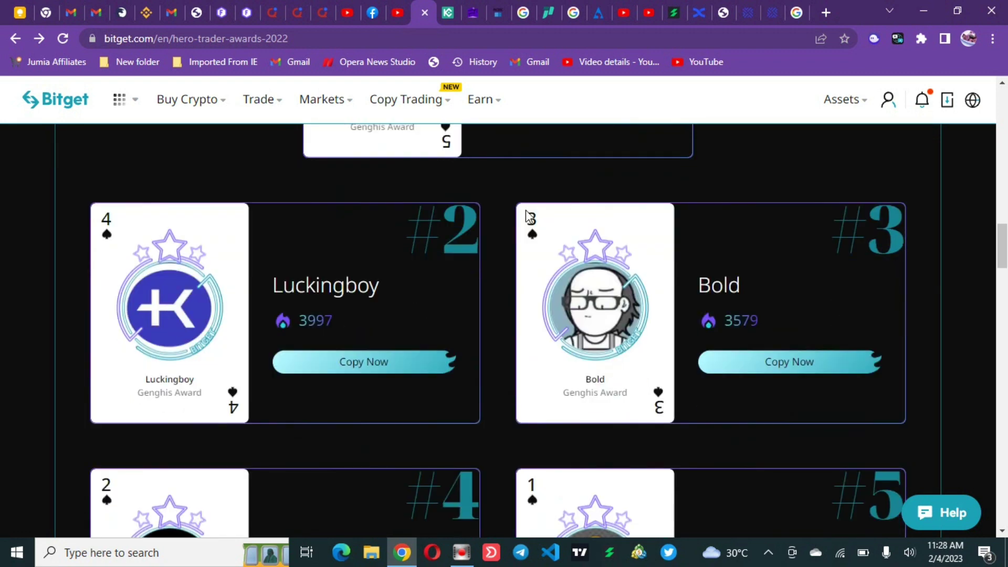
{"action": "scroll", "coordinate": [299, 260], "scroll_direction": "up", "scroll_amount": 7}
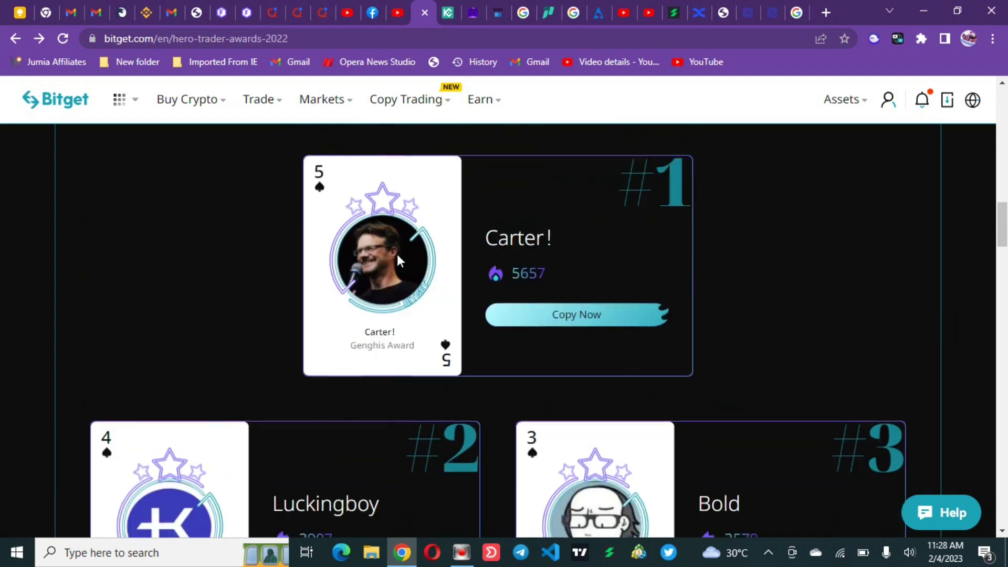
Display the Grand Champion Award winner and look over the award prize cards further down the page.
{"action": "scroll", "coordinate": [405, 257], "scroll_direction": "up", "scroll_amount": 3}
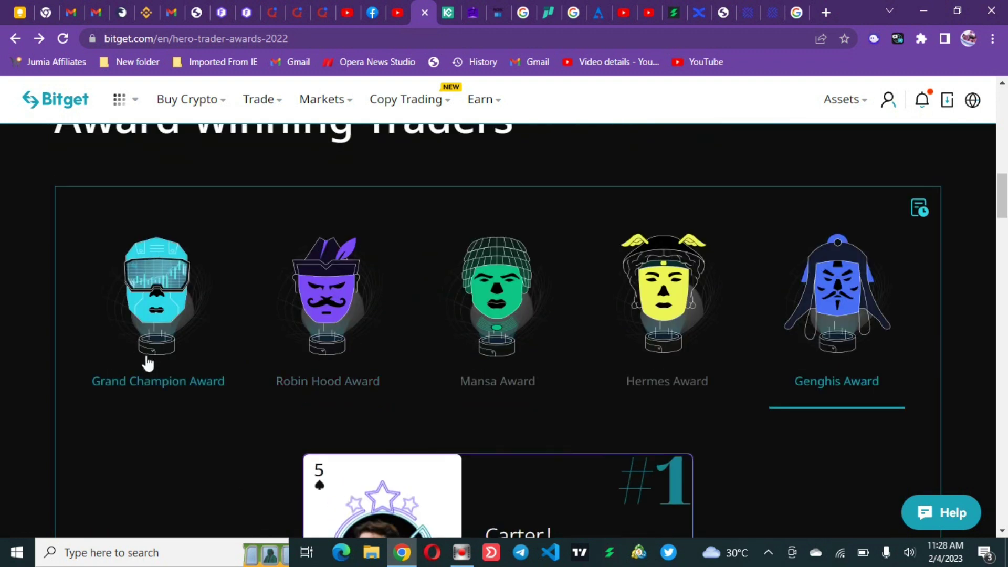
{"action": "left_click", "coordinate": [153, 390]}
{"action": "scroll", "coordinate": [315, 315], "scroll_direction": "down", "scroll_amount": 12}
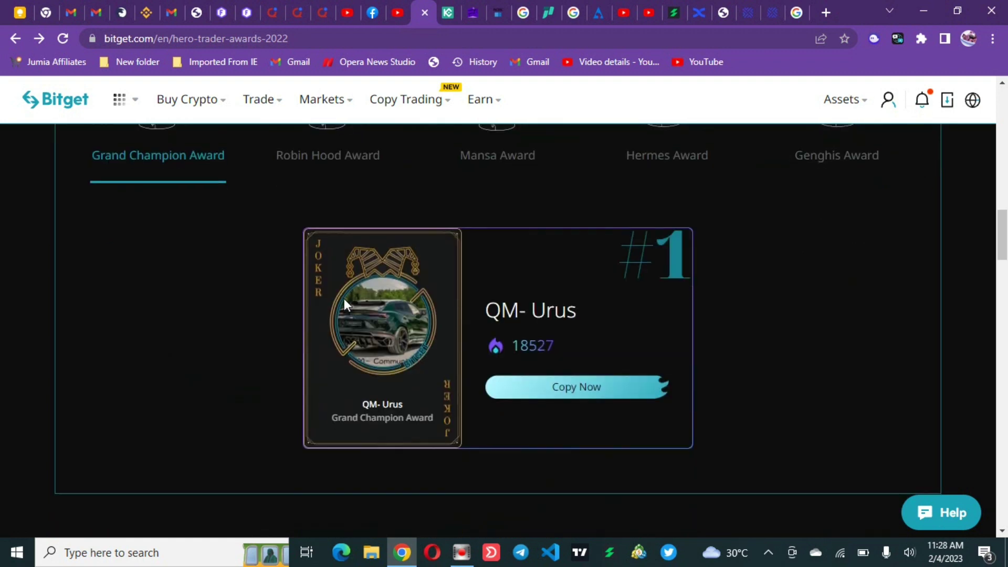
{"action": "scroll", "coordinate": [389, 287], "scroll_direction": "down", "scroll_amount": 15}
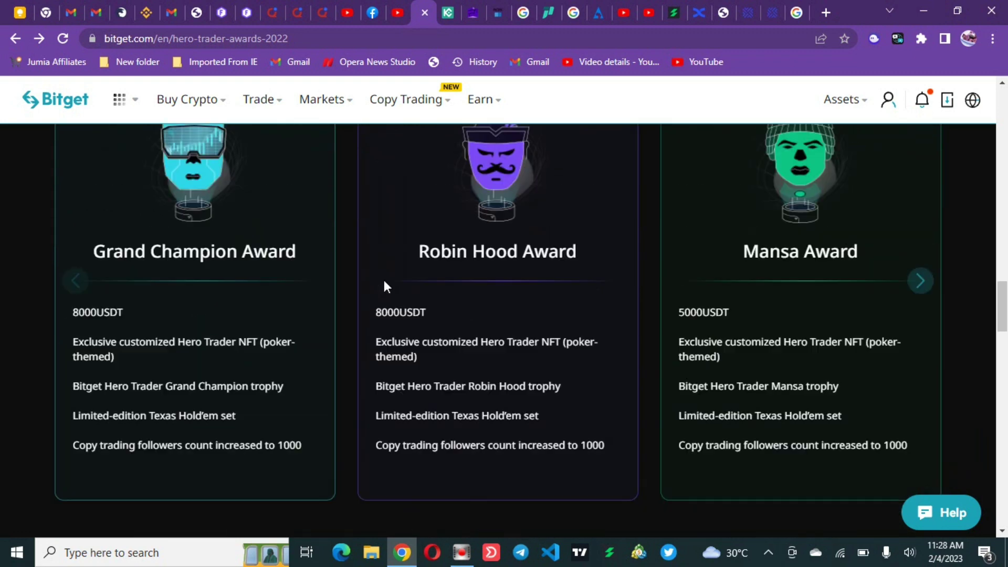
Display the Robin Hood Award and look at its winning trader.
{"action": "scroll", "coordinate": [367, 294], "scroll_direction": "up", "scroll_amount": 6}
{"action": "left_click", "coordinate": [315, 370]}
{"action": "scroll", "coordinate": [373, 331], "scroll_direction": "down", "scroll_amount": 5}
{"action": "scroll", "coordinate": [395, 306], "scroll_direction": "down", "scroll_amount": 5}
{"action": "scroll", "coordinate": [395, 305], "scroll_direction": "up", "scroll_amount": 5}
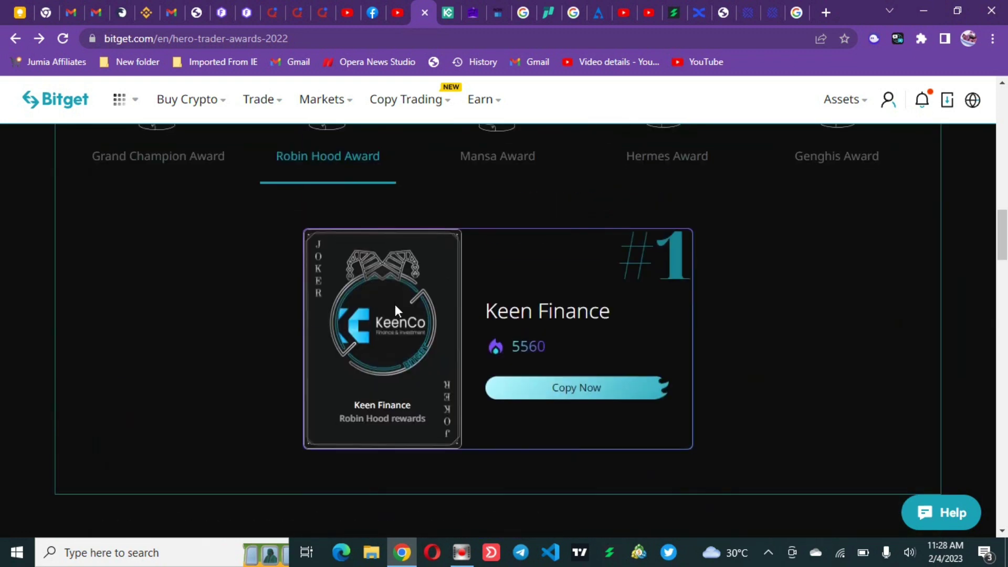
{"action": "scroll", "coordinate": [499, 297], "scroll_direction": "down", "scroll_amount": 2}
{"action": "scroll", "coordinate": [604, 289], "scroll_direction": "up", "scroll_amount": 10}
{"action": "scroll", "coordinate": [424, 264], "scroll_direction": "down", "scroll_amount": 4}
{"action": "scroll", "coordinate": [517, 266], "scroll_direction": "up", "scroll_amount": 1}
{"action": "scroll", "coordinate": [546, 276], "scroll_direction": "down", "scroll_amount": 8}
Return to the Genghis Award and review all five of its ranked traders.
{"action": "scroll", "coordinate": [546, 276], "scroll_direction": "up", "scroll_amount": 5}
{"action": "left_click", "coordinate": [840, 284]}
{"action": "scroll", "coordinate": [649, 293], "scroll_direction": "down", "scroll_amount": 5}
{"action": "scroll", "coordinate": [649, 293], "scroll_direction": "down", "scroll_amount": 4}
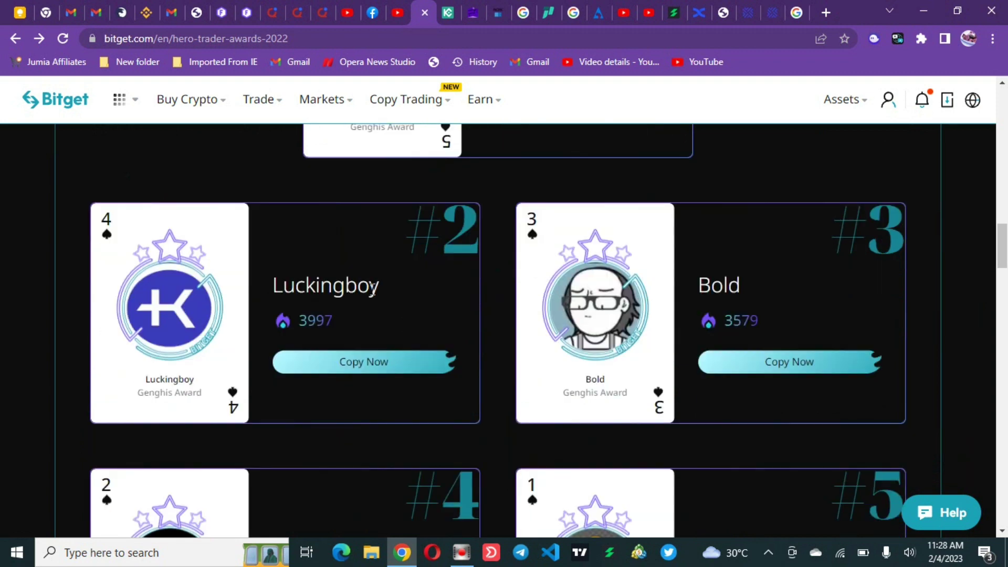
{"action": "scroll", "coordinate": [681, 304], "scroll_direction": "down", "scroll_amount": 8}
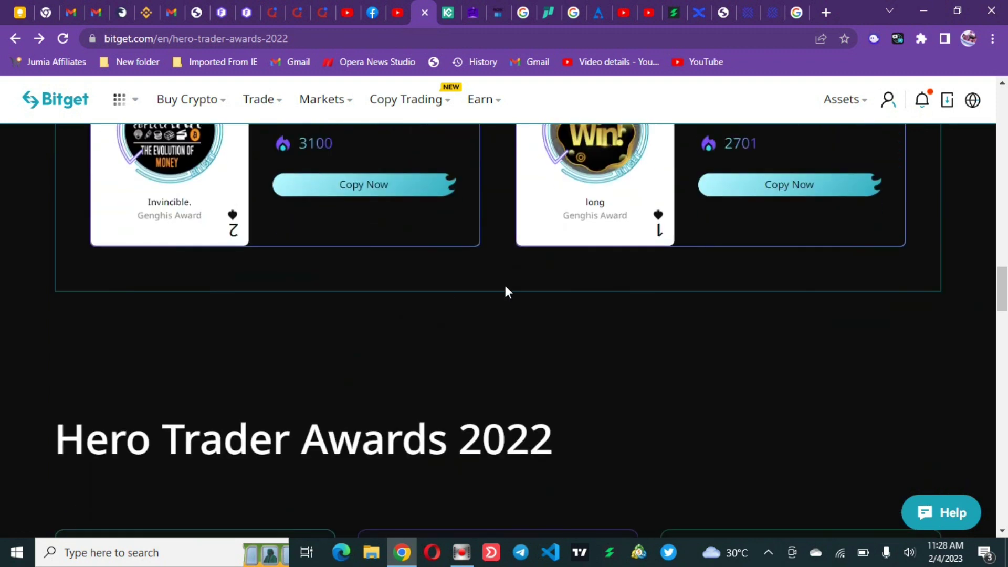
{"action": "scroll", "coordinate": [547, 281], "scroll_direction": "up", "scroll_amount": 7}
{"action": "scroll", "coordinate": [794, 387], "scroll_direction": "down", "scroll_amount": 3}
{"action": "scroll", "coordinate": [795, 377], "scroll_direction": "up", "scroll_amount": 20}
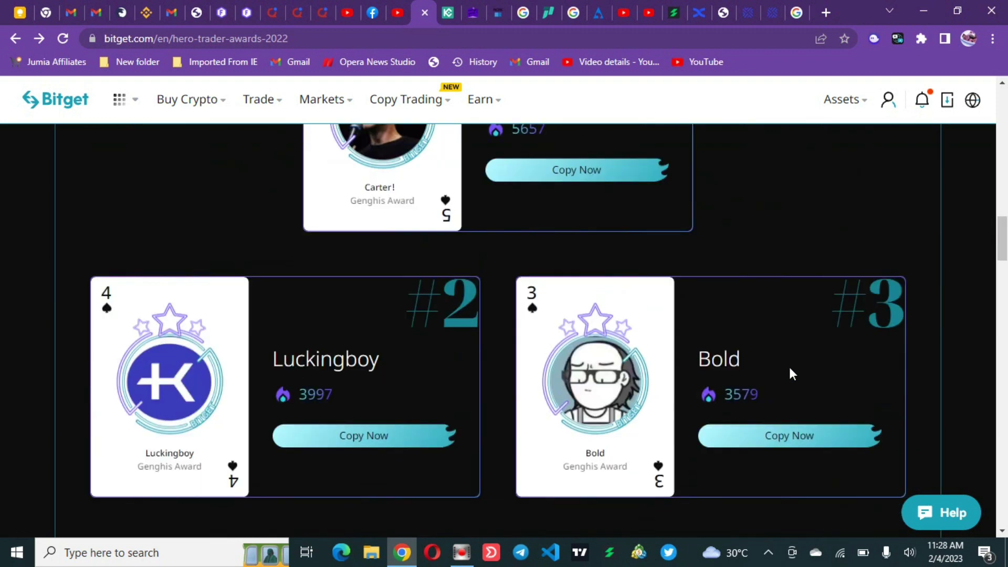
{"action": "scroll", "coordinate": [641, 309], "scroll_direction": "up", "scroll_amount": 10}
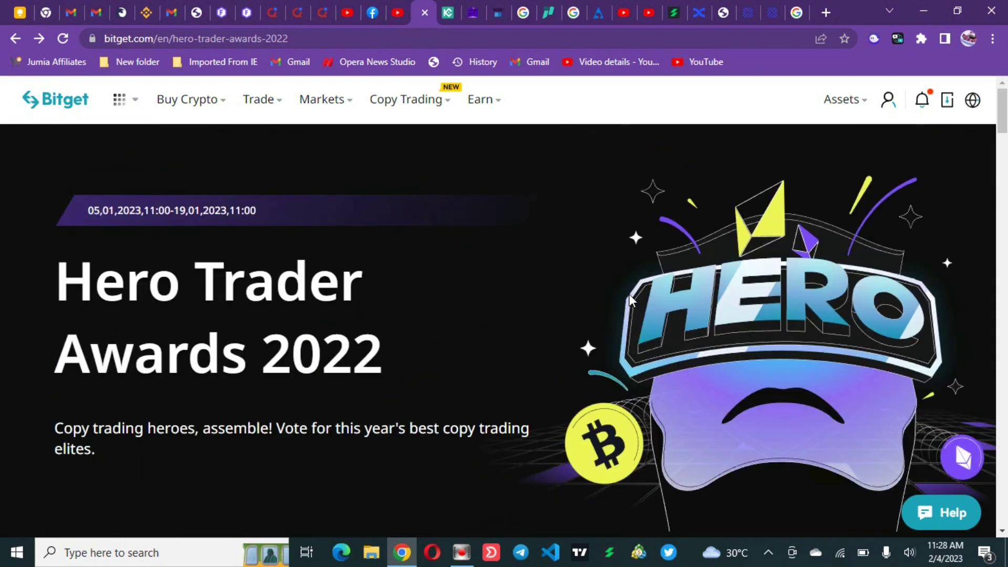
Choose Copy Now for the Grand Champion Award winner QM- Urus and open the follow-trader settings from the trader's profile.
{"action": "scroll", "coordinate": [411, 262], "scroll_direction": "down", "scroll_amount": 10}
{"action": "scroll", "coordinate": [422, 242], "scroll_direction": "down", "scroll_amount": 5}
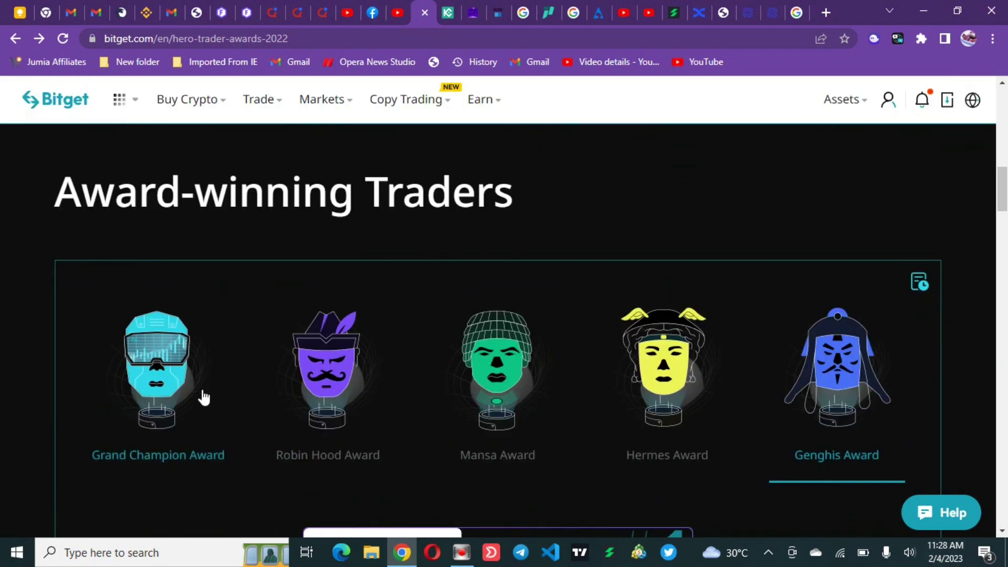
{"action": "left_click", "coordinate": [175, 382]}
{"action": "scroll", "coordinate": [537, 261], "scroll_direction": "down", "scroll_amount": 5}
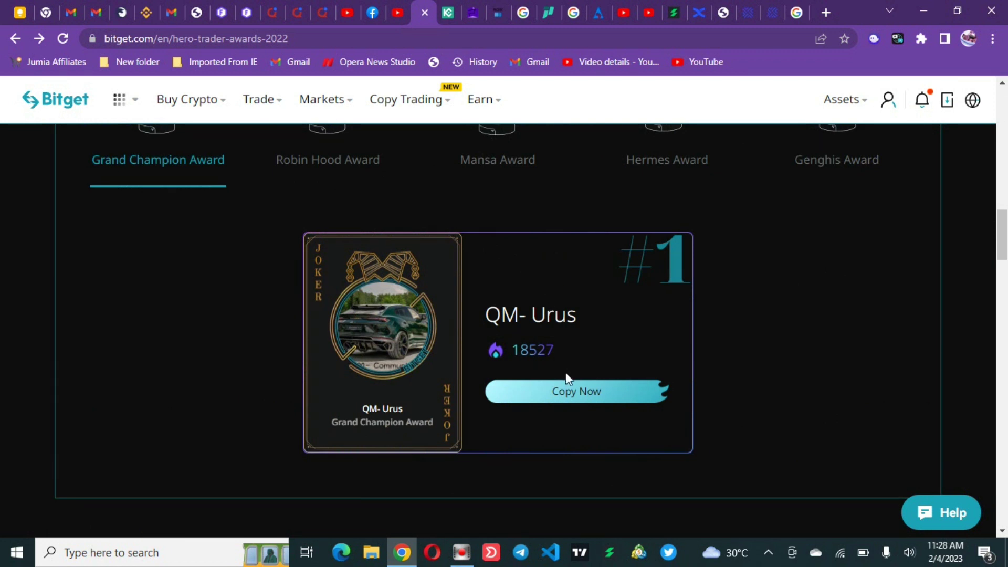
{"action": "left_click", "coordinate": [572, 391]}
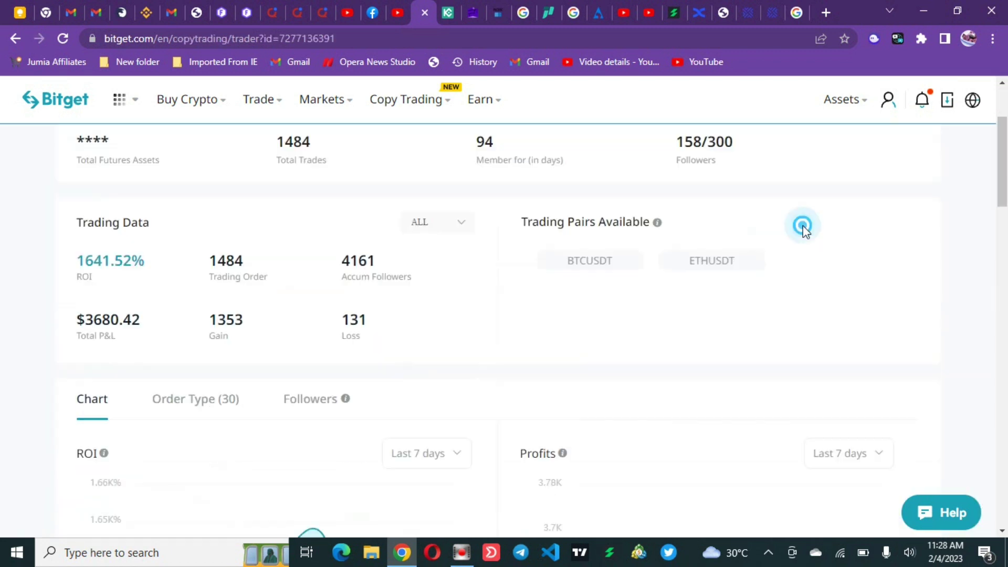
{"action": "left_click", "coordinate": [803, 225]}
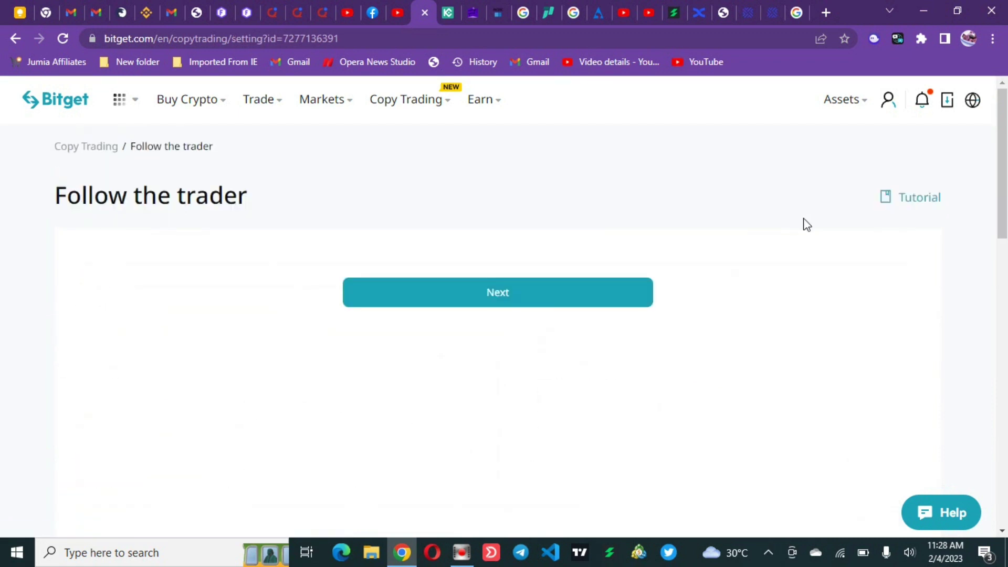
Set the fixed margin per copy trade to 100 USDT.
{"action": "scroll", "coordinate": [431, 247], "scroll_direction": "down", "scroll_amount": 1}
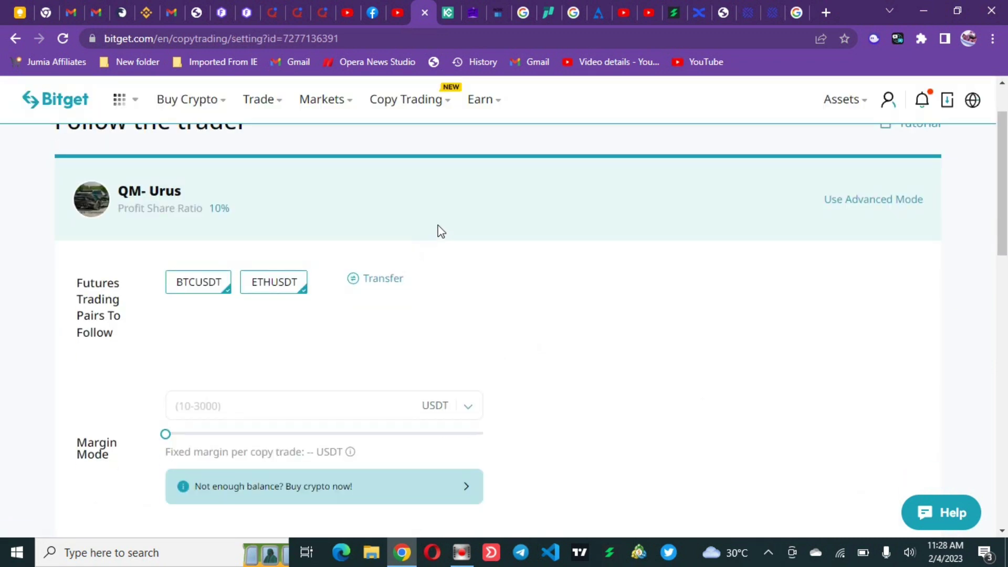
{"action": "scroll", "coordinate": [439, 226], "scroll_direction": "down", "scroll_amount": 2}
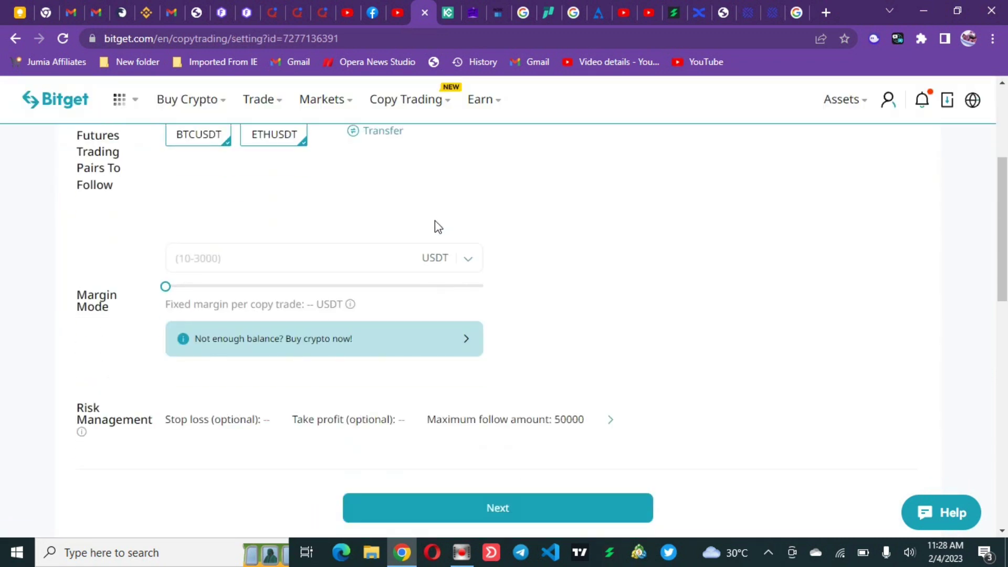
{"action": "scroll", "coordinate": [436, 225], "scroll_direction": "up", "scroll_amount": 1}
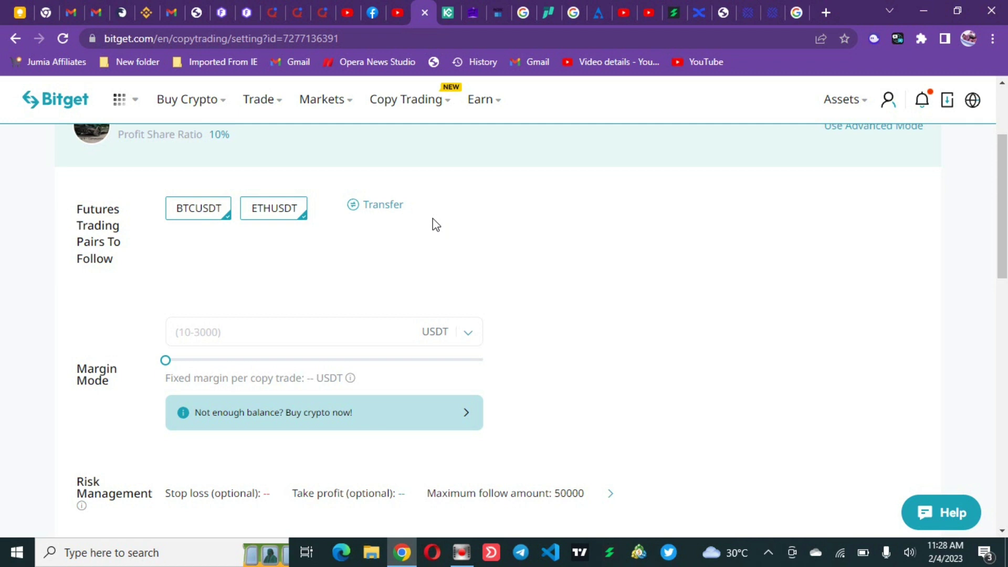
{"action": "left_click", "coordinate": [215, 335]}
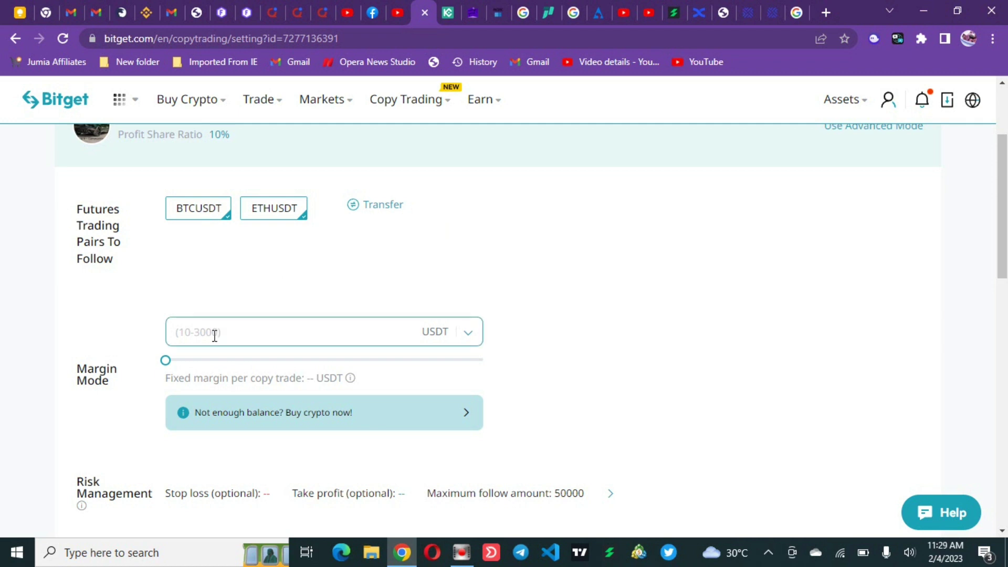
{"action": "left_click", "coordinate": [214, 336]}
{"action": "type", "text": "100"}
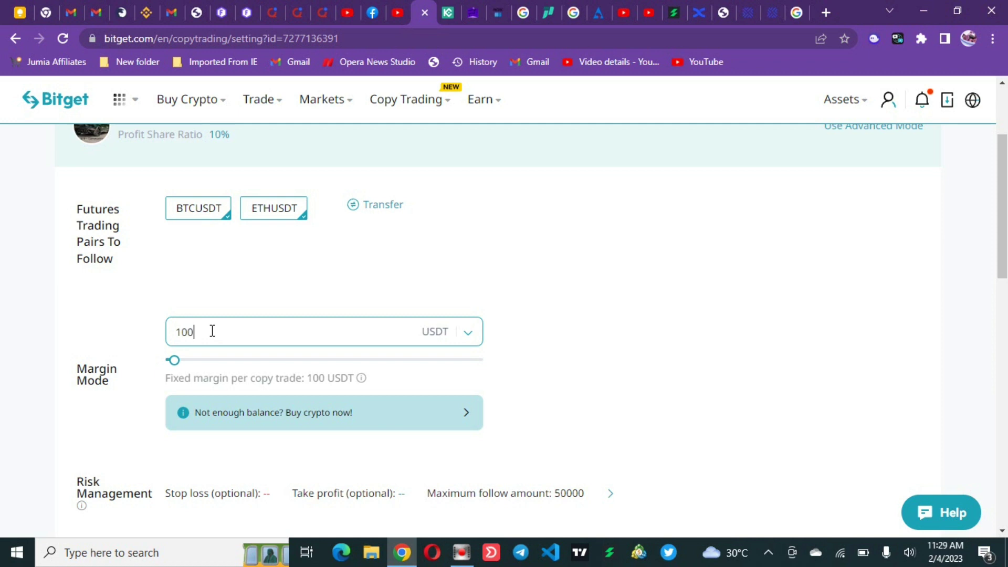
Open the crypto purchase page from the insufficient-balance notice and go back to the follow-trader settings.
{"action": "scroll", "coordinate": [268, 322], "scroll_direction": "down", "scroll_amount": 3}
{"action": "scroll", "coordinate": [411, 330], "scroll_direction": "down", "scroll_amount": 4}
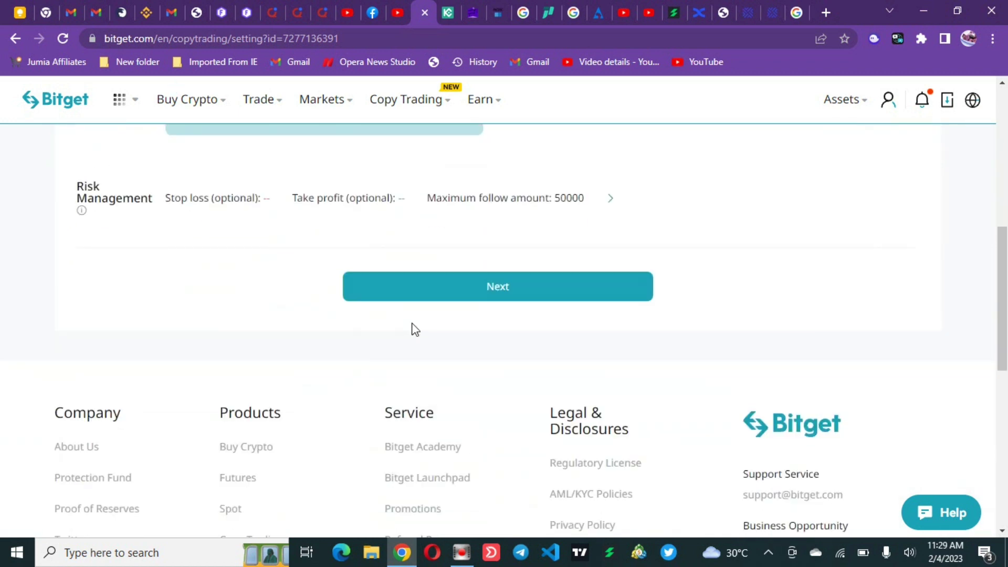
{"action": "scroll", "coordinate": [413, 325], "scroll_direction": "up", "scroll_amount": 4}
{"action": "left_click", "coordinate": [466, 262]}
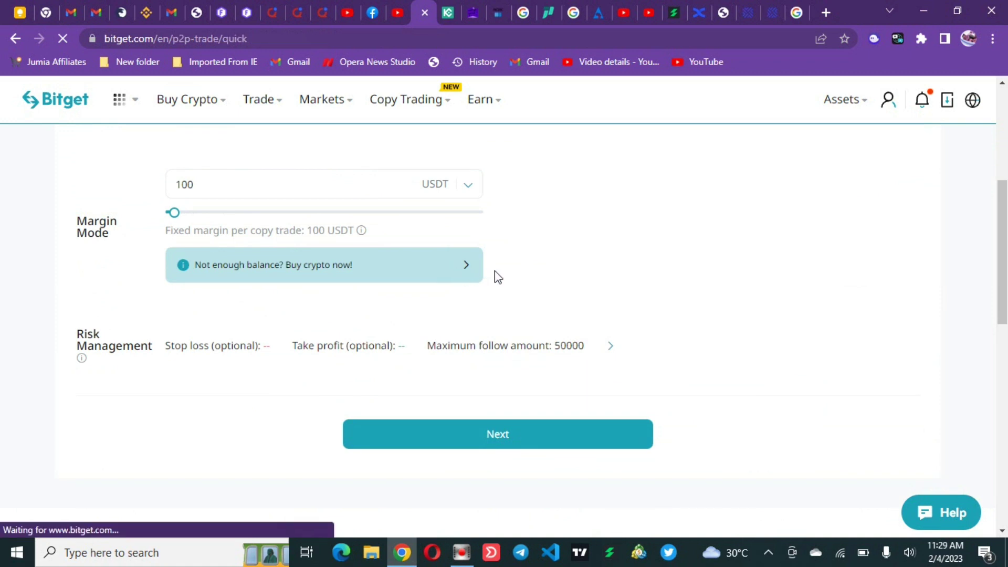
{"action": "left_click", "coordinate": [466, 266]}
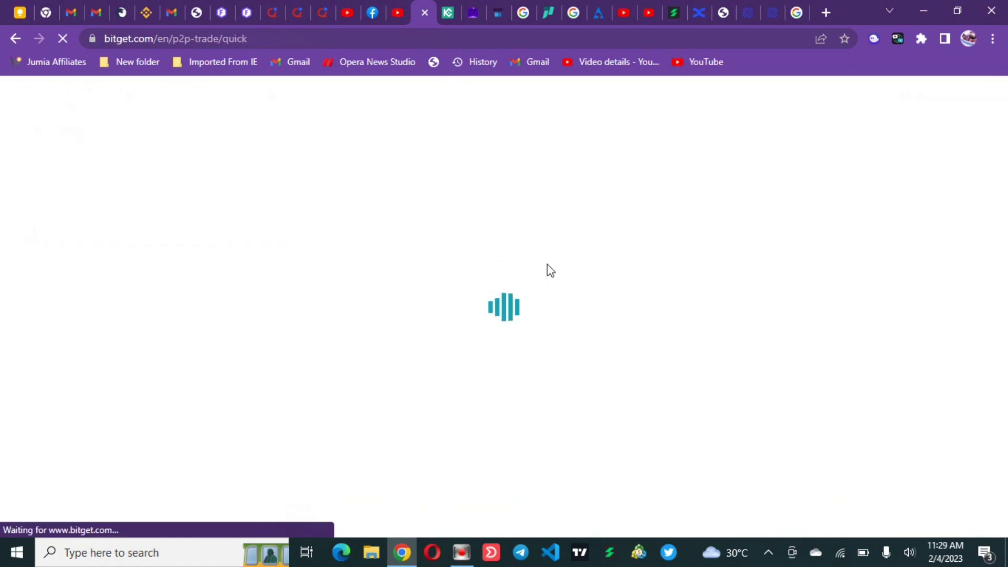
{"action": "key", "text": "alt+Left"}
{"action": "left_click", "coordinate": [794, 149]}
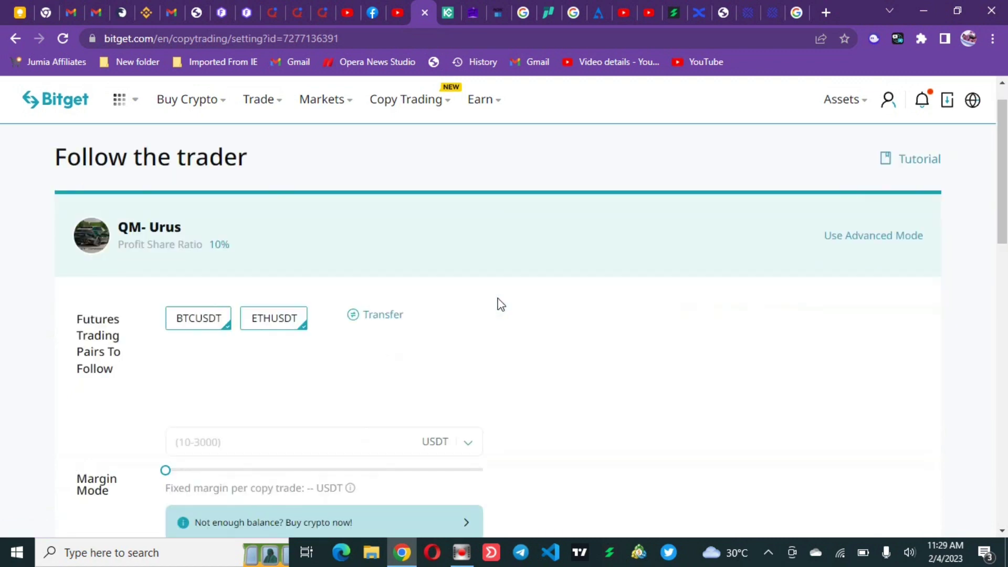
Choose the fixed amount option for the copy trade limit and set the margin to 50 USDT.
{"action": "scroll", "coordinate": [497, 303], "scroll_direction": "down", "scroll_amount": 3}
{"action": "left_click", "coordinate": [472, 339]}
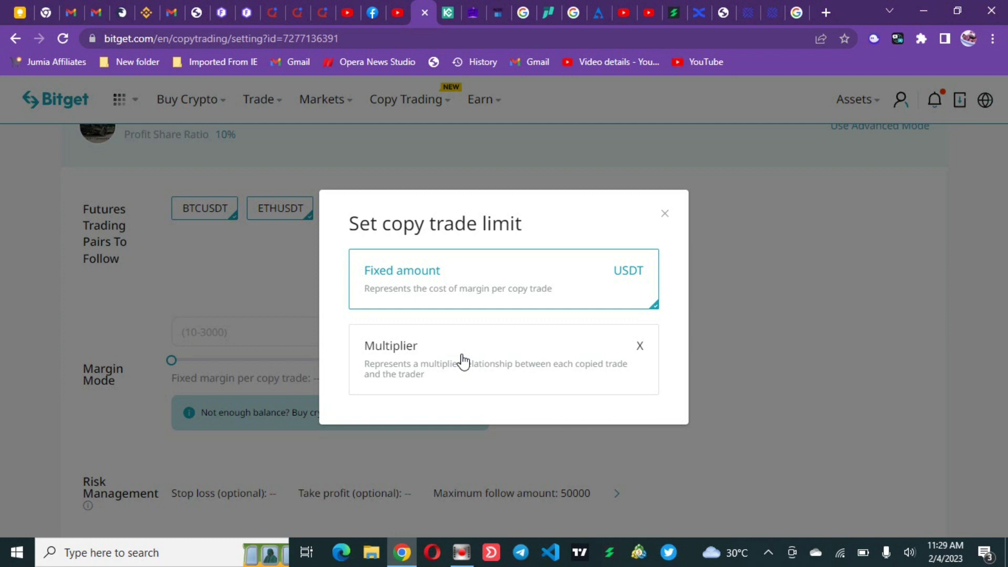
{"action": "left_click", "coordinate": [440, 290]}
{"action": "left_click", "coordinate": [312, 329]}
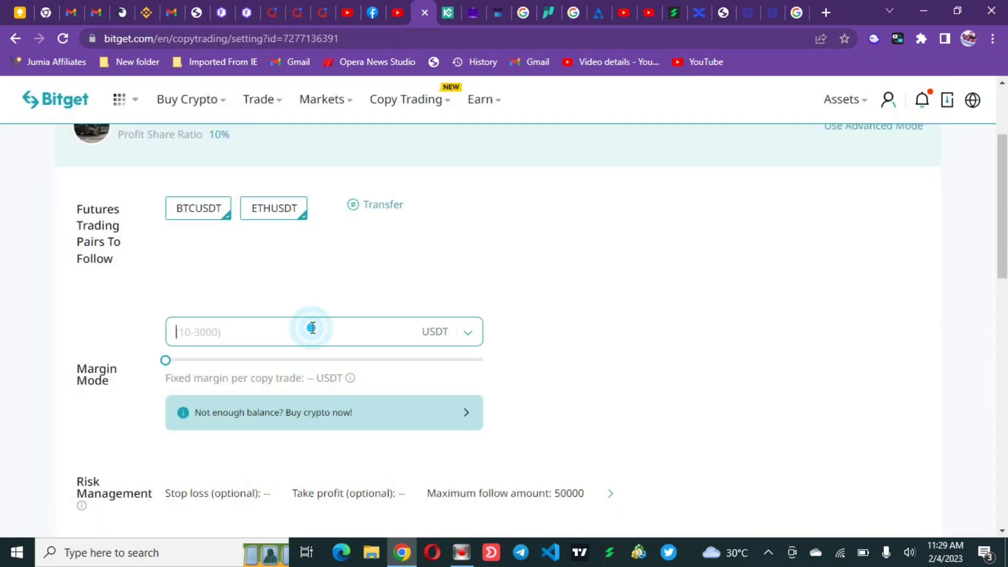
{"action": "type", "text": "50"}
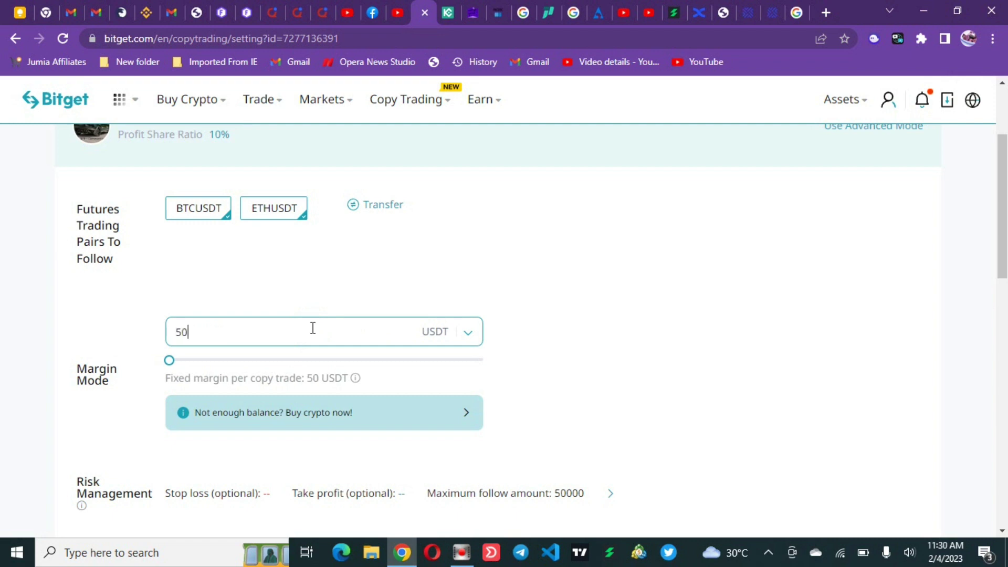
Open the risk management settings and enter a stop loss ratio of 30%.
{"action": "scroll", "coordinate": [578, 361], "scroll_direction": "down", "scroll_amount": 2}
{"action": "scroll", "coordinate": [578, 360], "scroll_direction": "down", "scroll_amount": 3}
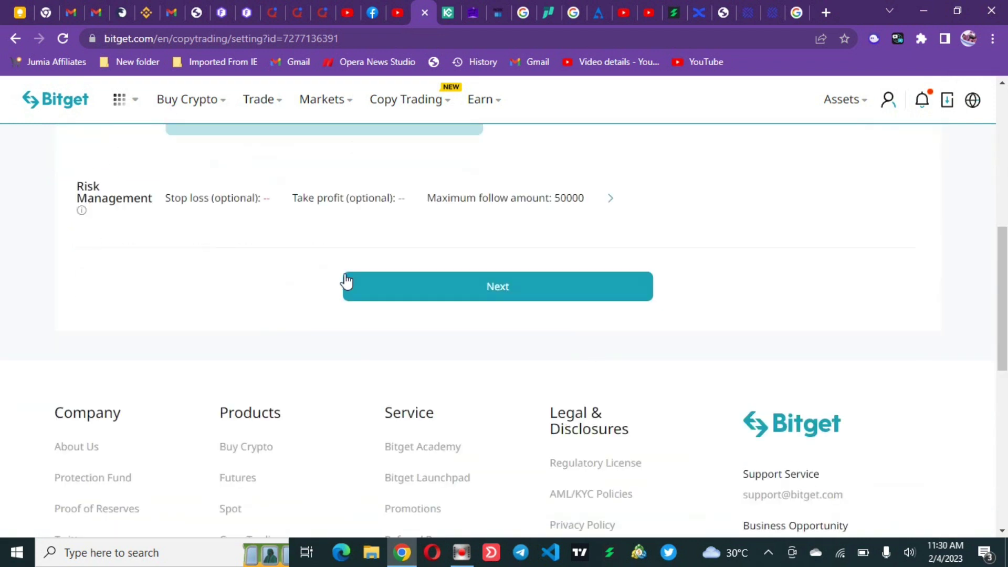
{"action": "left_click", "coordinate": [249, 197]}
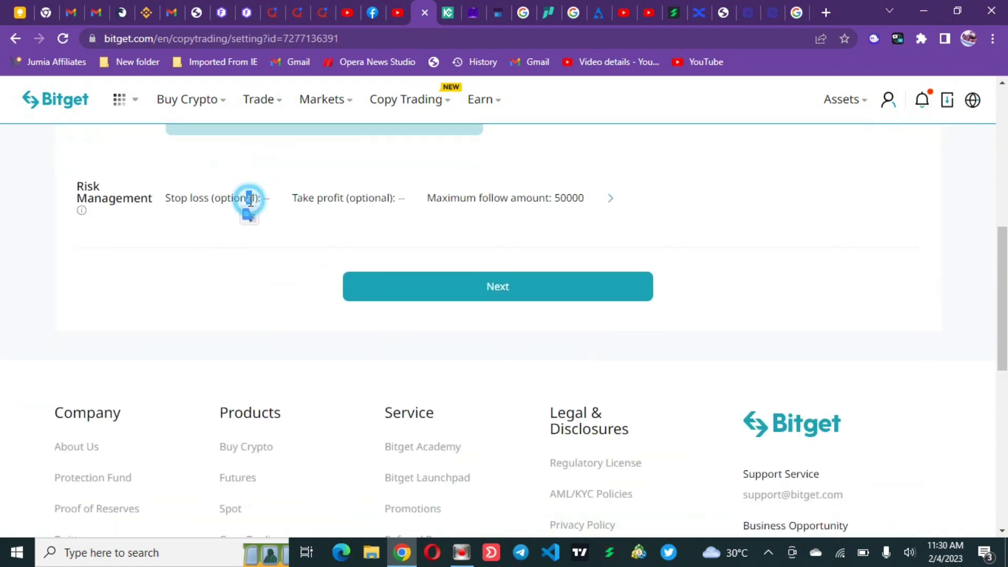
{"action": "left_click", "coordinate": [368, 190]}
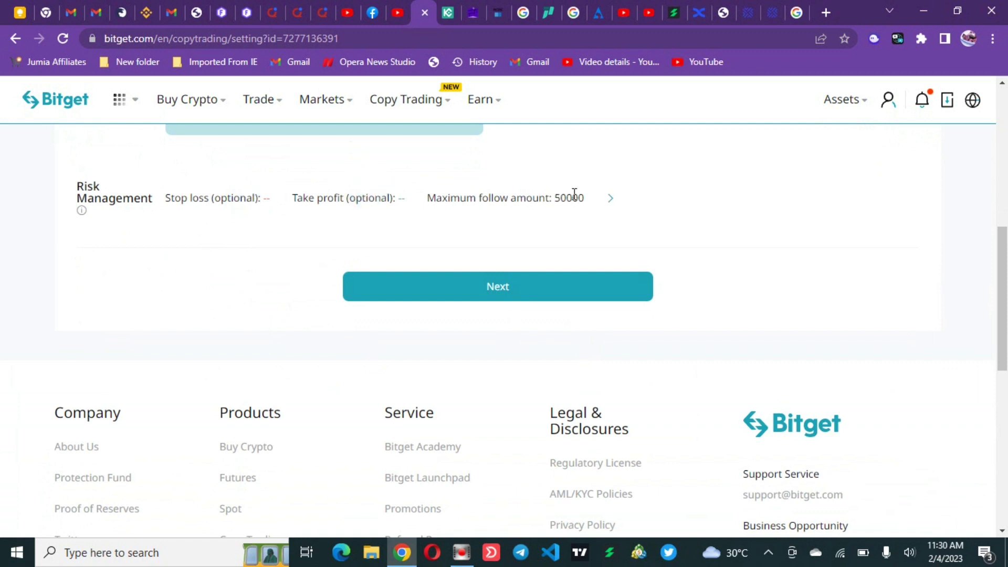
{"action": "left_click", "coordinate": [604, 196]}
{"action": "left_click", "coordinate": [610, 203]}
{"action": "left_click", "coordinate": [427, 218]}
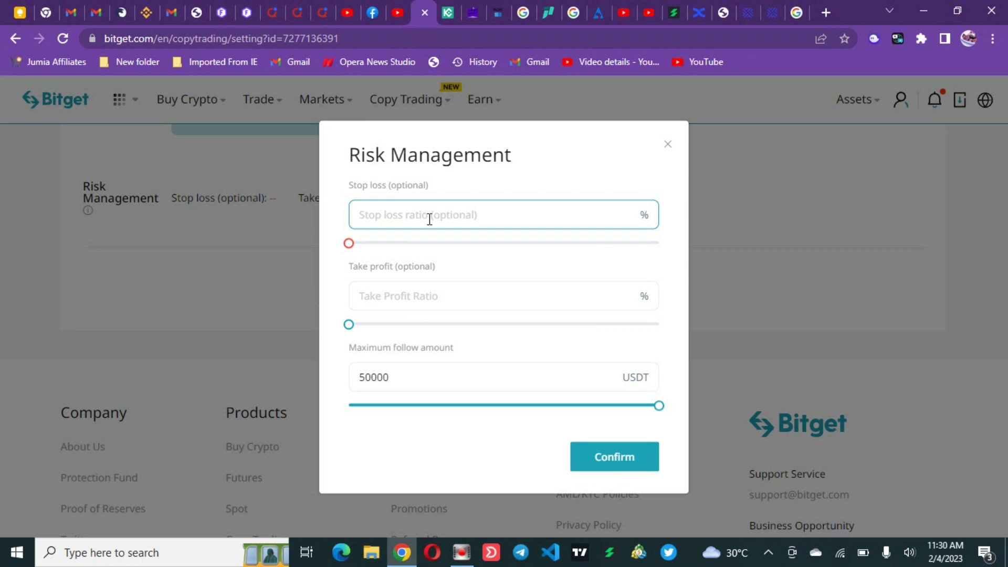
{"action": "type", "text": "30"}
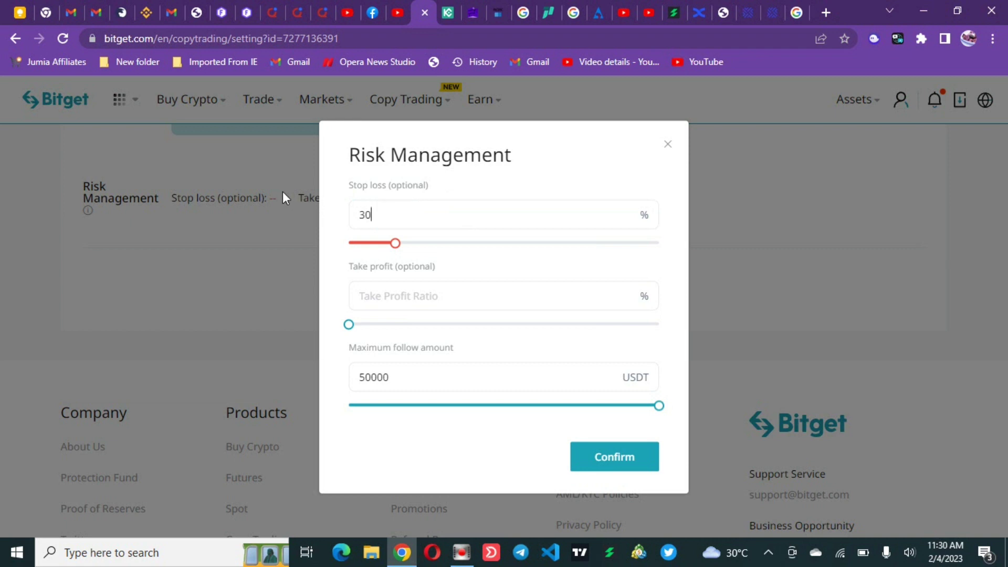
Try a maximum follow amount of 5000 USDT and close the risk management settings without confirming.
{"action": "left_click", "coordinate": [423, 298]}
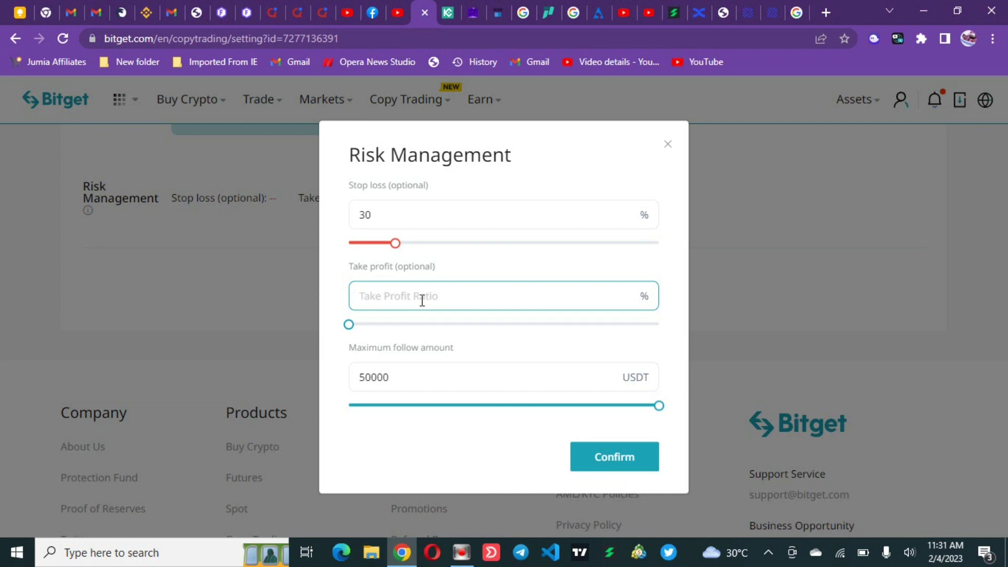
{"action": "left_click", "coordinate": [481, 379]}
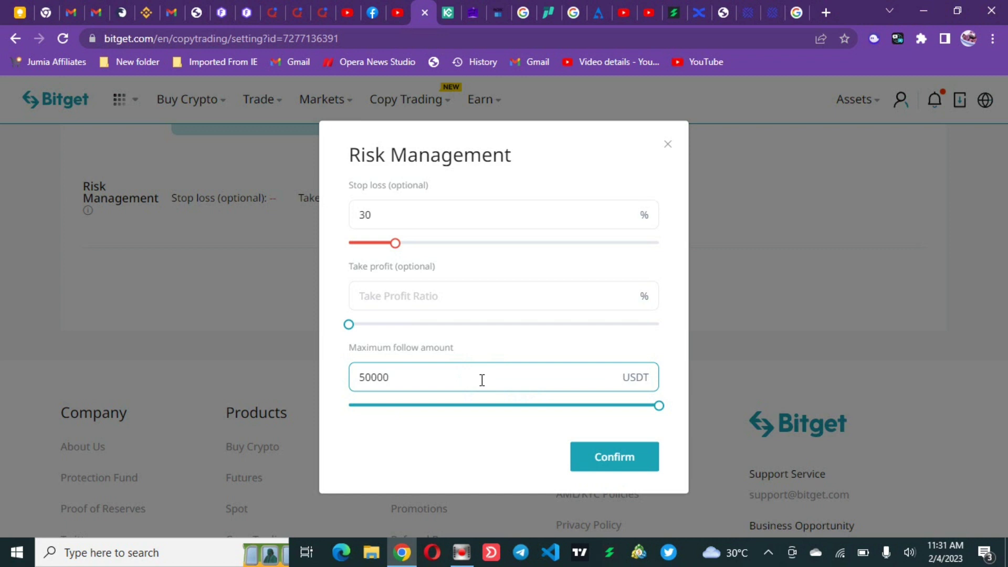
{"action": "key", "text": "BackSpace"}
{"action": "key", "text": "BackSpace"}
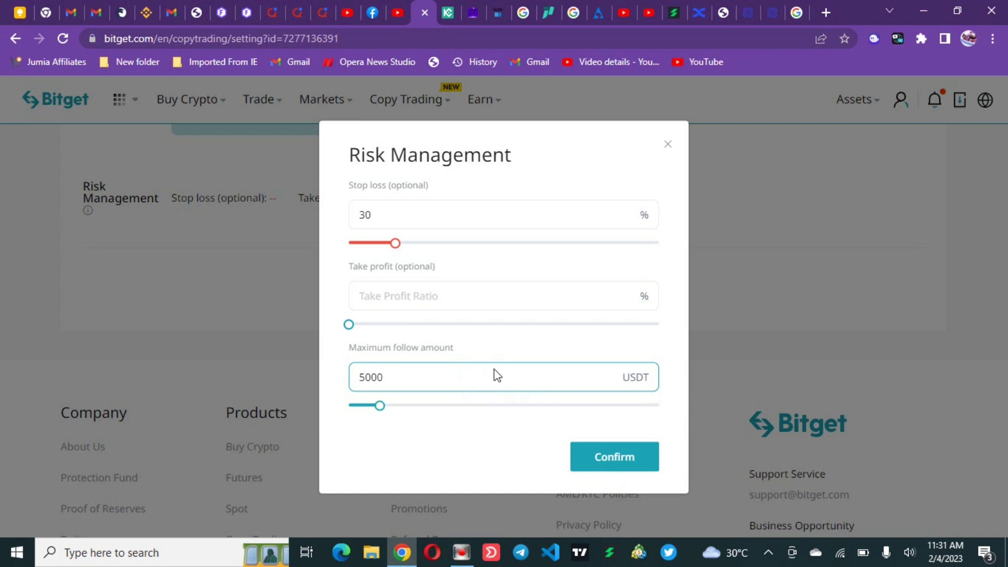
{"action": "key", "text": "BackSpace"}
{"action": "type", "text": "0"}
{"action": "left_click", "coordinate": [666, 144]}
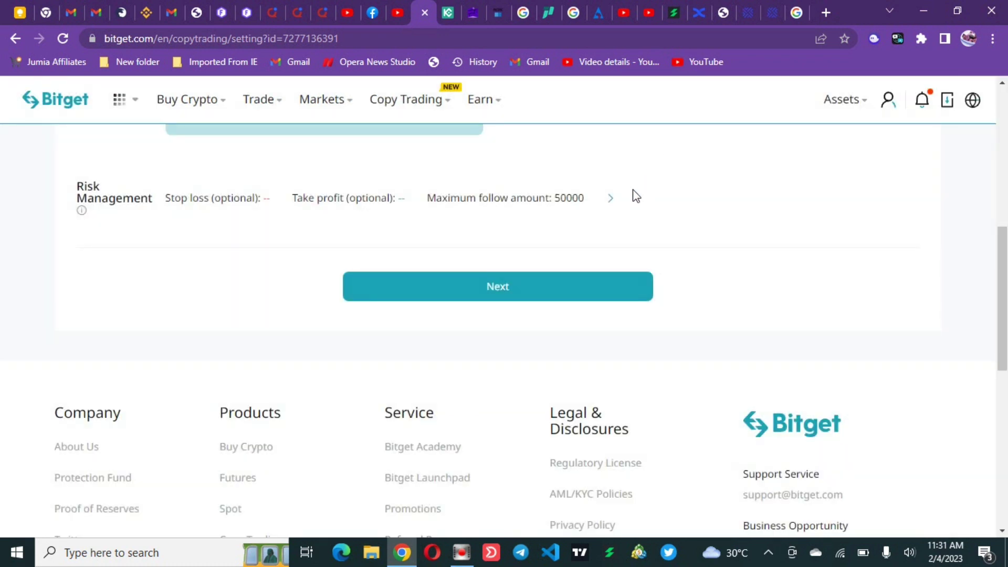
{"action": "scroll", "coordinate": [630, 202], "scroll_direction": "up", "scroll_amount": 10}
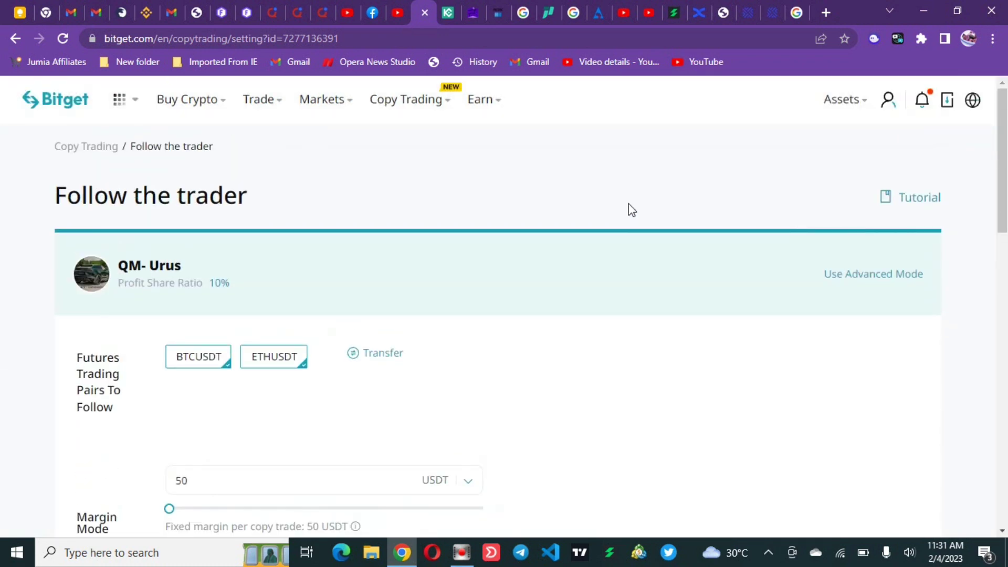